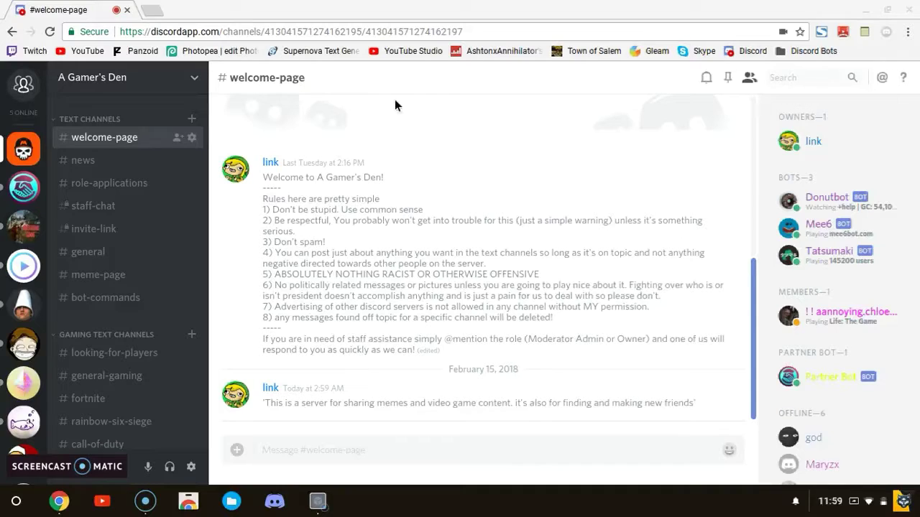
Check which roles the server owner holds on their profile card.
click(273, 167)
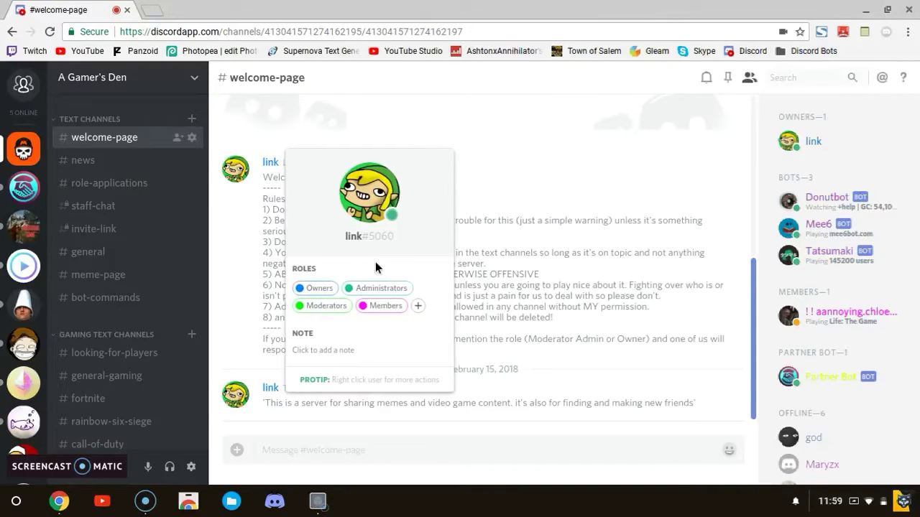
click(513, 162)
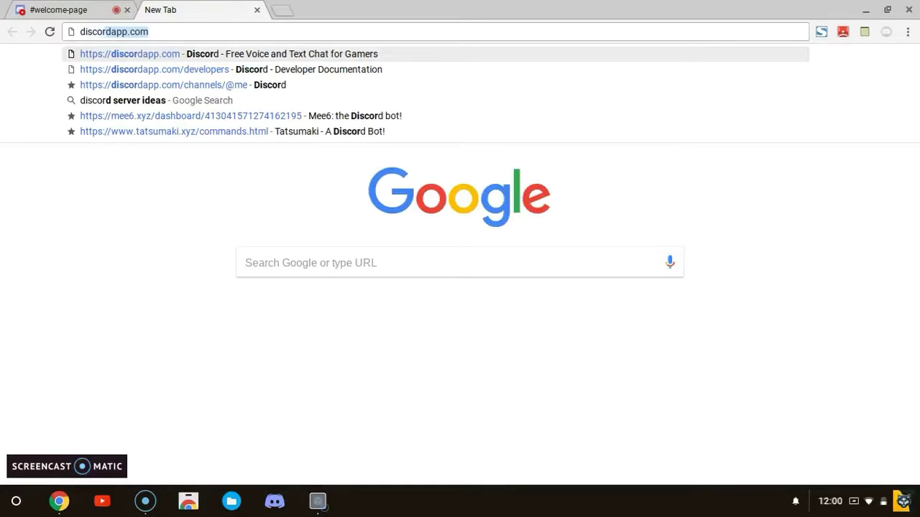
Search the web for discord bots in a new tab and open the Discord Bot List site discordbots.org.
text(d )
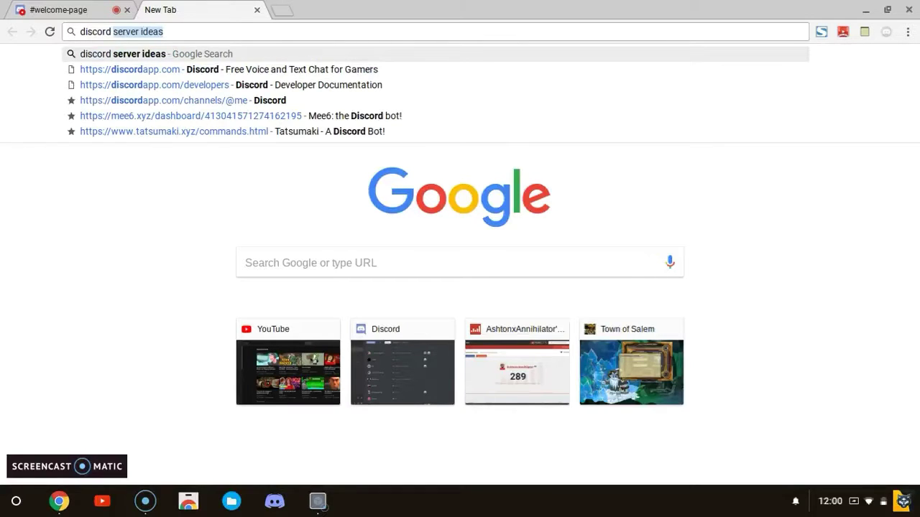
text(bot)
key(Return)
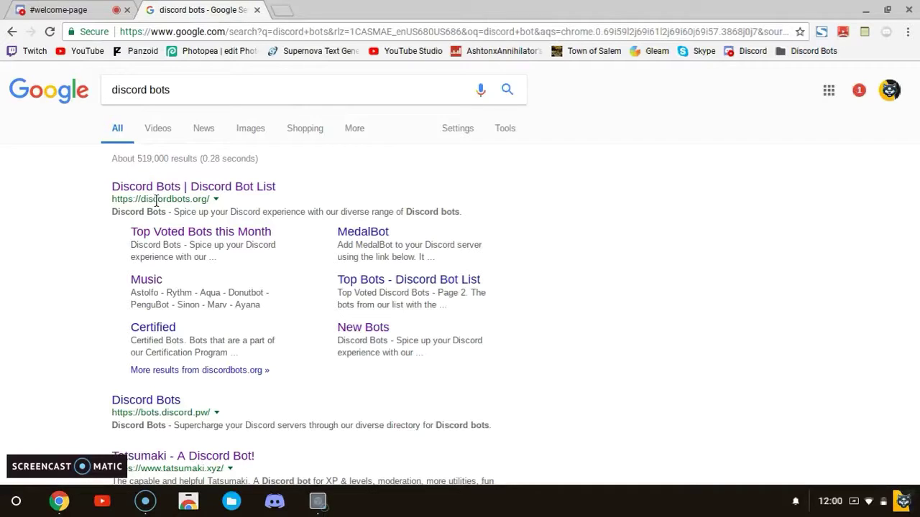
click(122, 187)
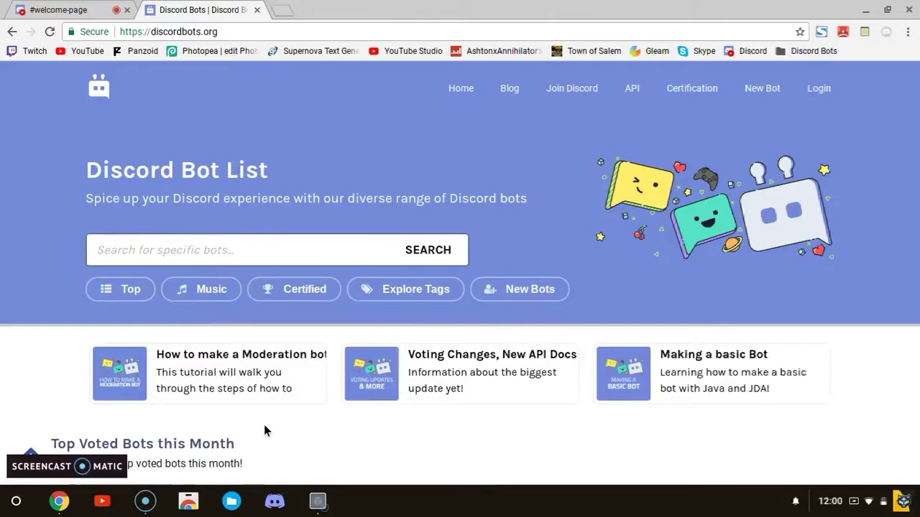
Browse this month's top voted bots, compare them with the bots already on the server, and close the bot list.
scroll(460, 273, down, 1)
scroll(460, 273, down, 5)
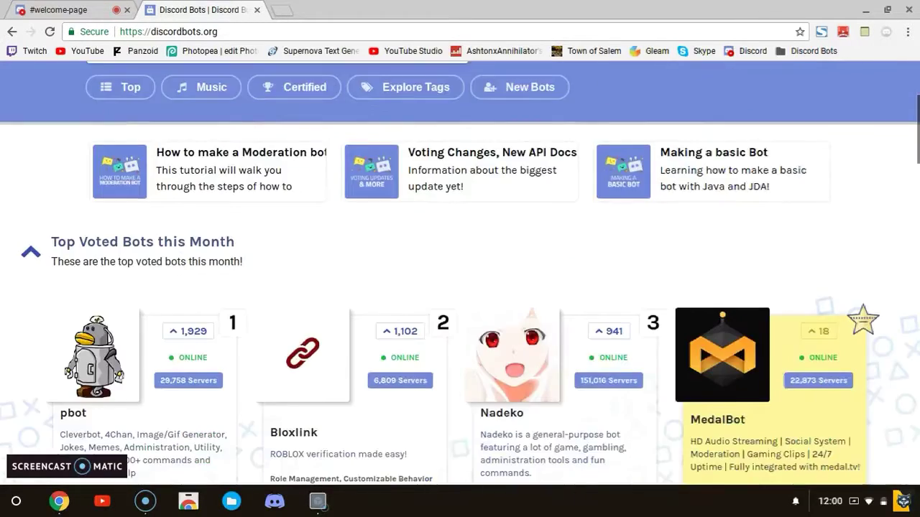
scroll(460, 273, down, 2)
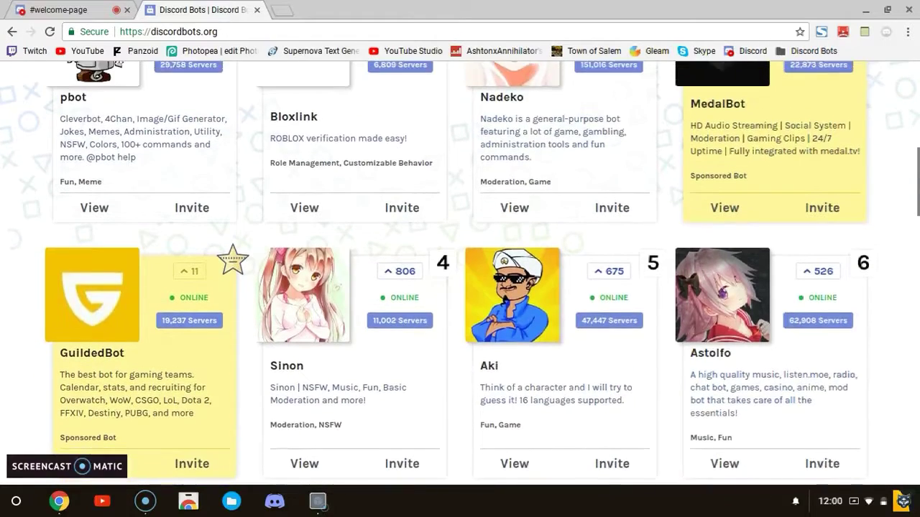
scroll(460, 273, down, 1)
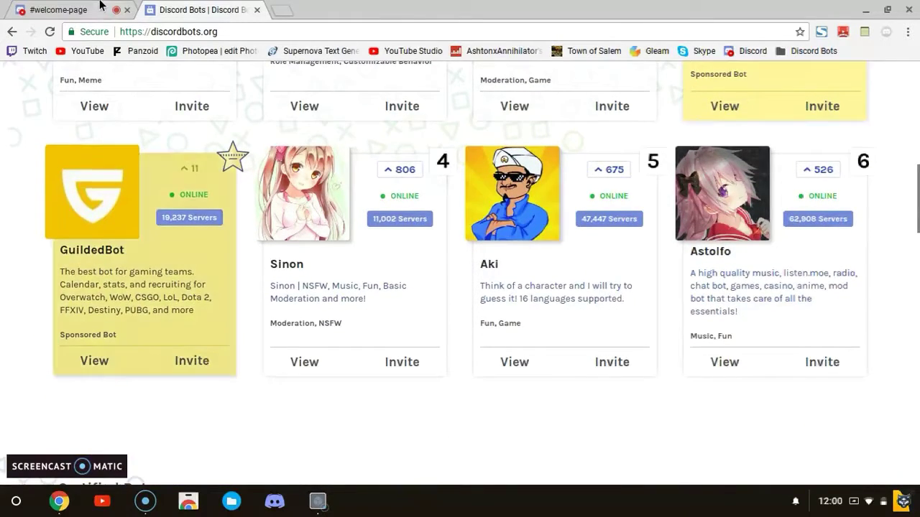
key(ctrl+Tab)
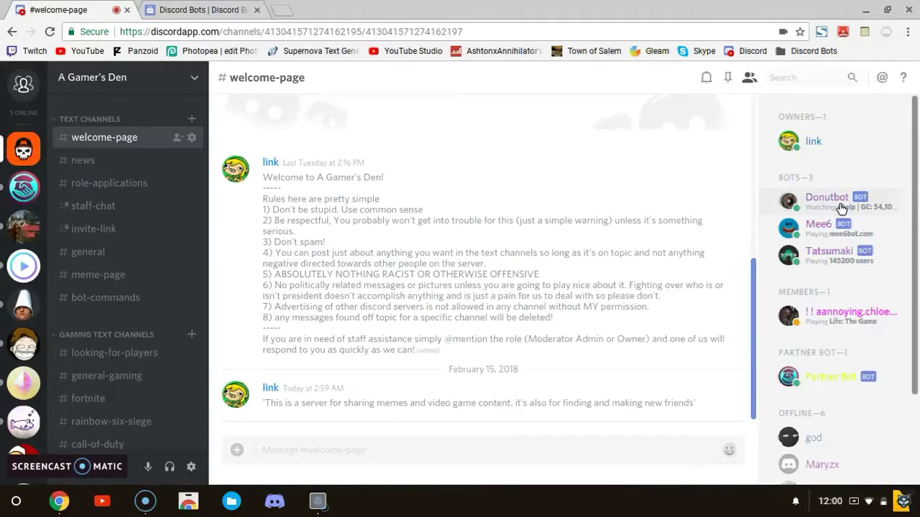
click(219, 10)
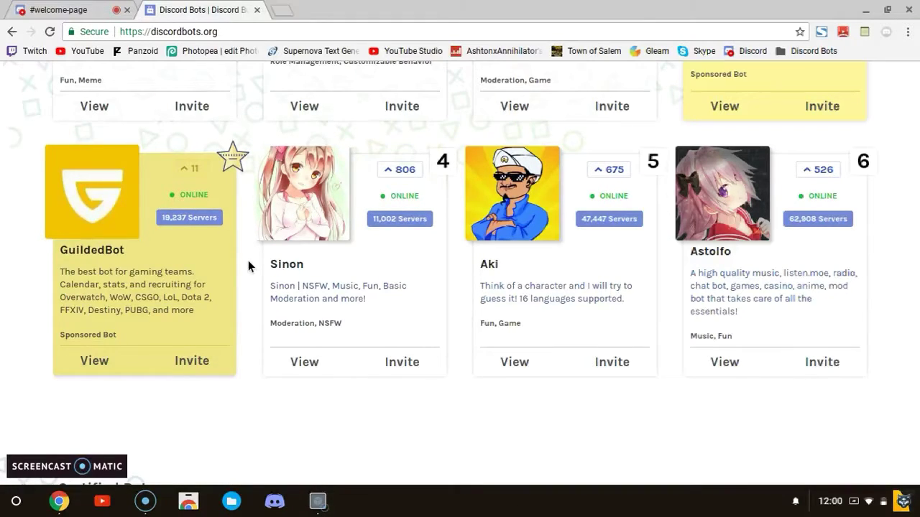
click(257, 10)
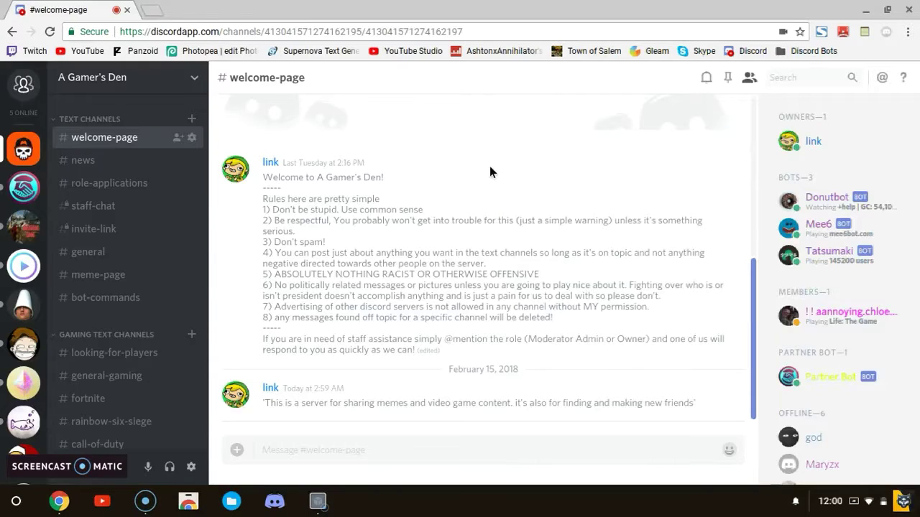
Remove the Bots role from the Tatsumaki bot and assign the same role to it again.
click(868, 256)
click(614, 353)
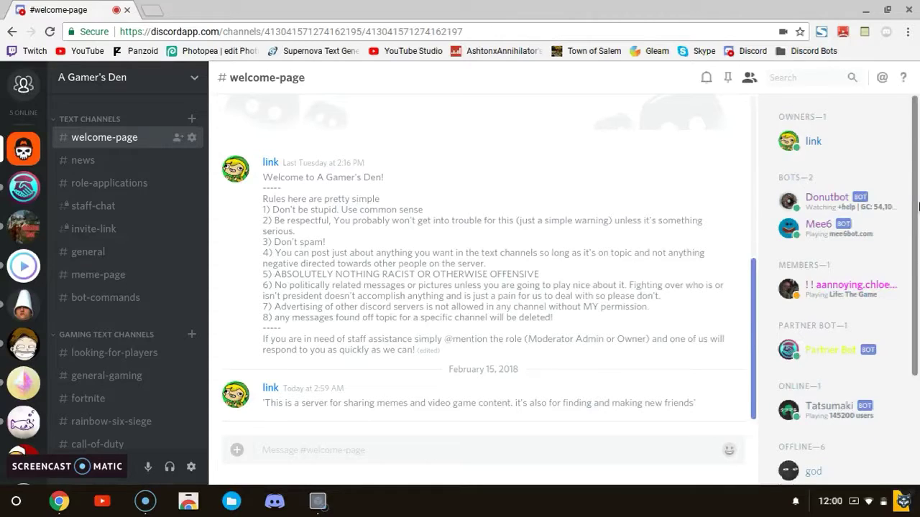
scroll(866, 313, down, 2)
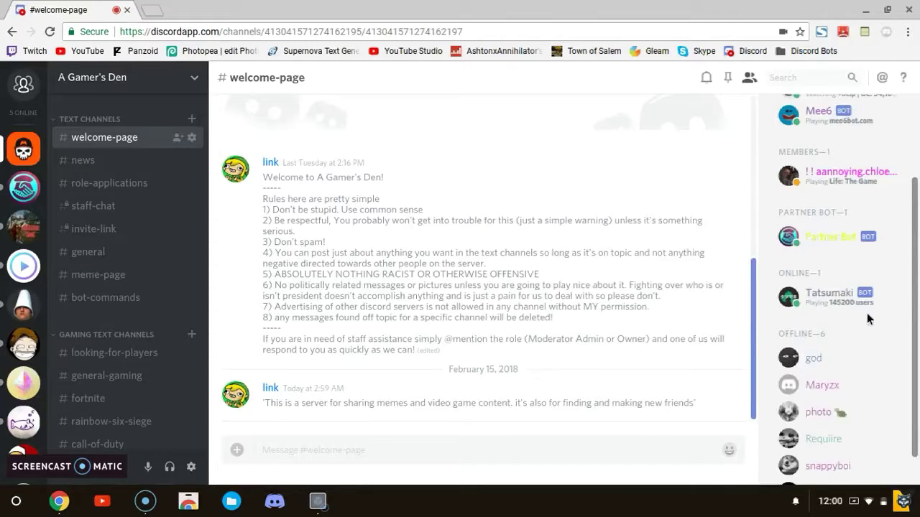
click(814, 306)
click(672, 353)
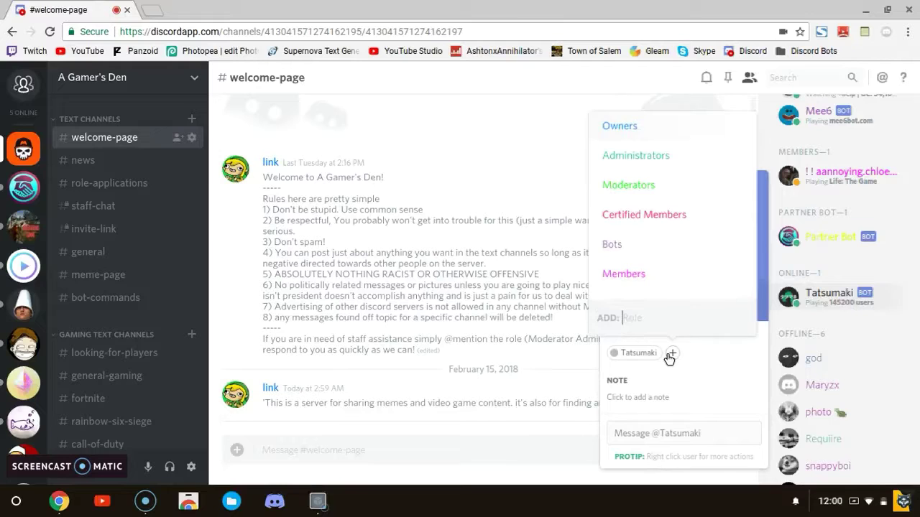
click(655, 248)
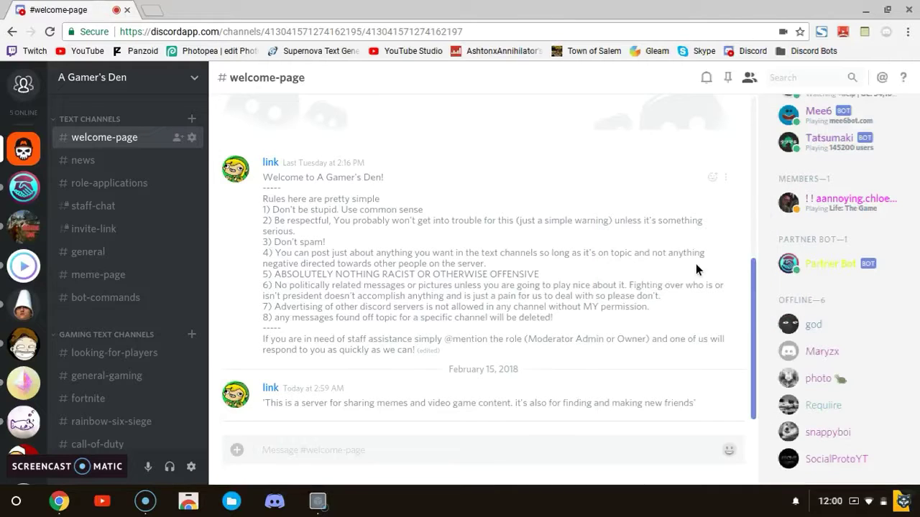
Review the list of roles in the settings of A Gamer's Den and return to the server's member list.
click(159, 75)
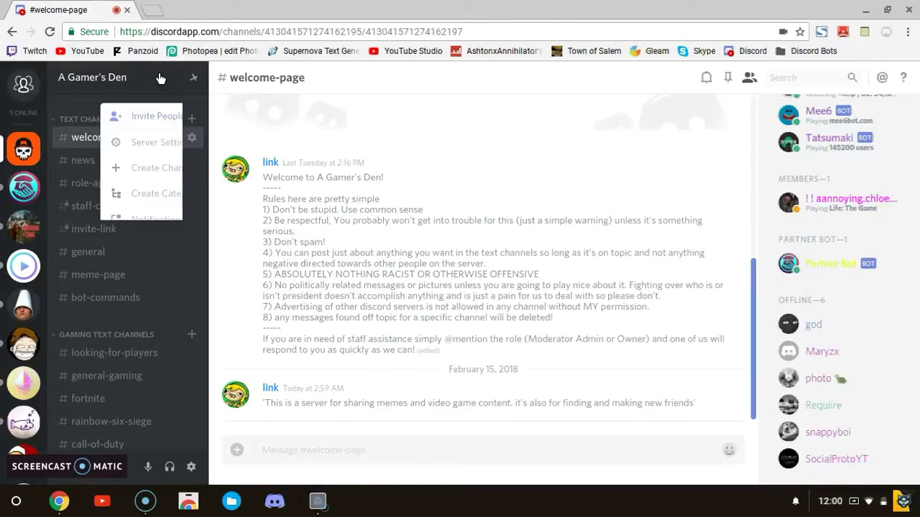
click(153, 143)
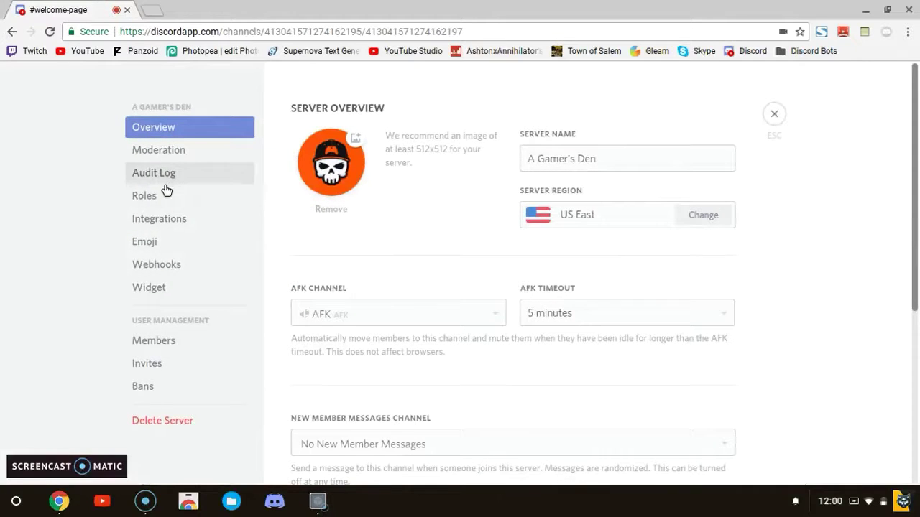
click(166, 200)
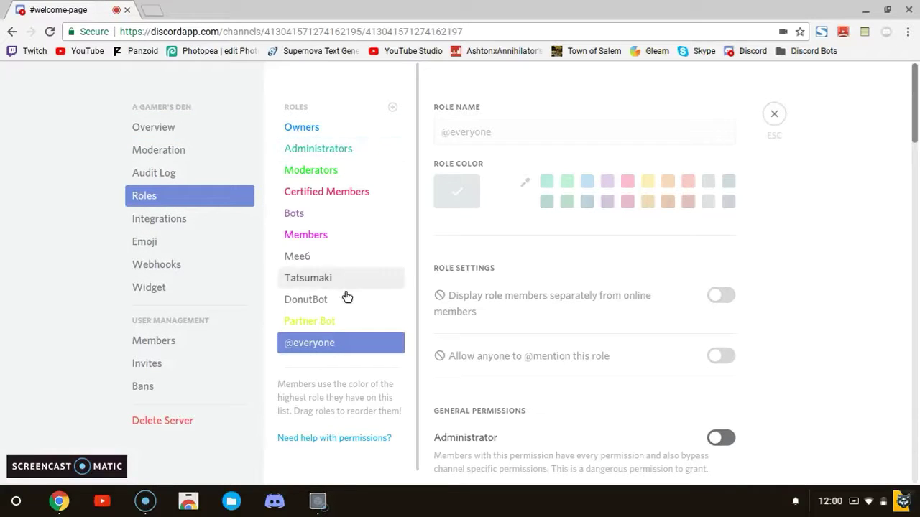
click(774, 117)
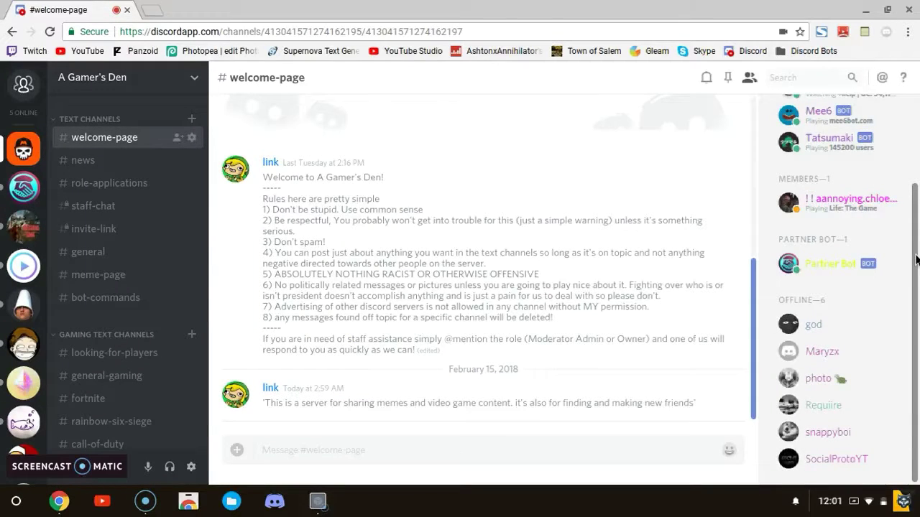
drag(917, 261, 916, 168)
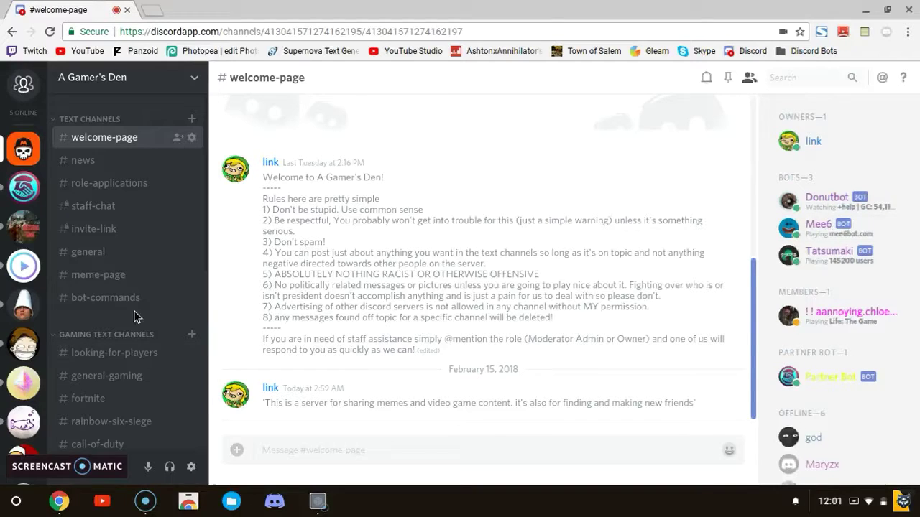
Go to the bot-commands channel and check the roles on the offline members' profile cards.
click(106, 298)
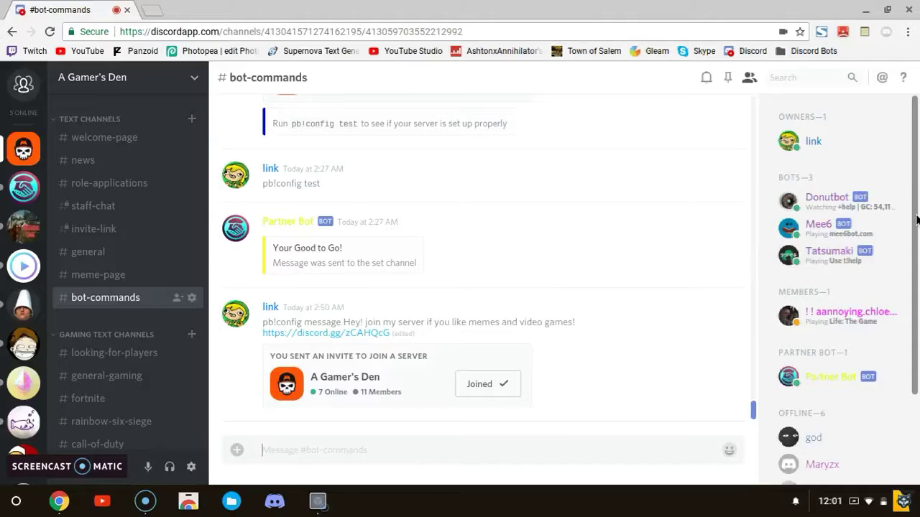
scroll(917, 219, down, 3)
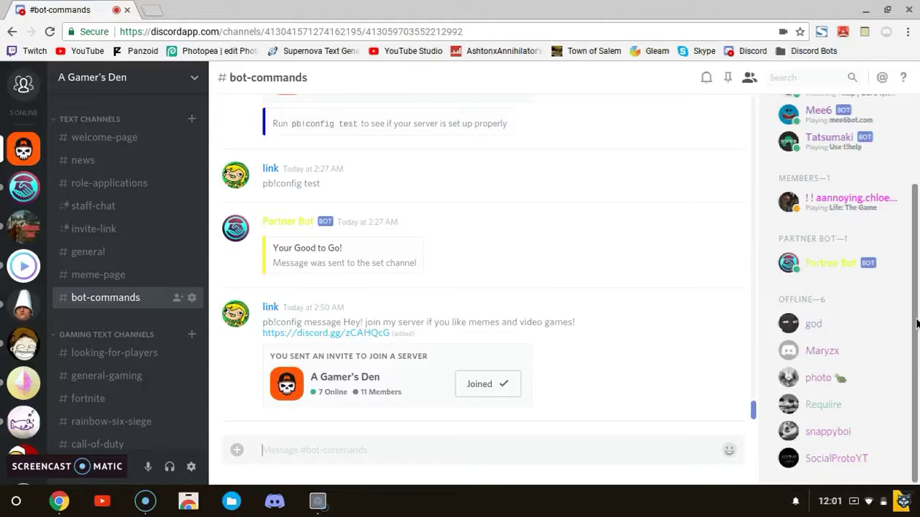
click(802, 361)
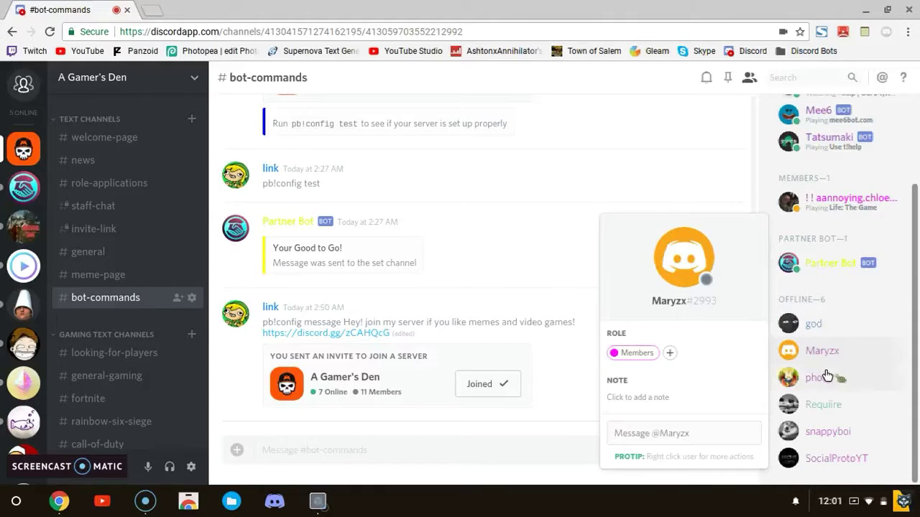
click(826, 375)
click(820, 404)
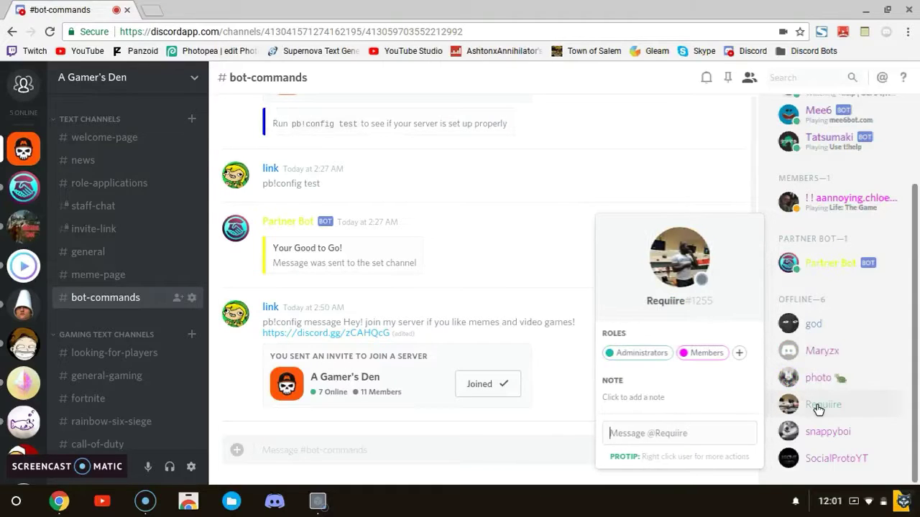
click(799, 433)
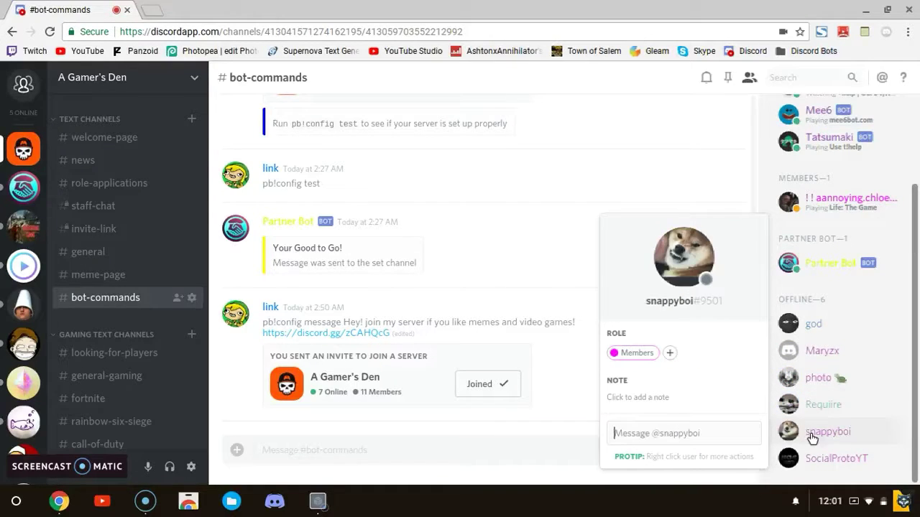
click(823, 460)
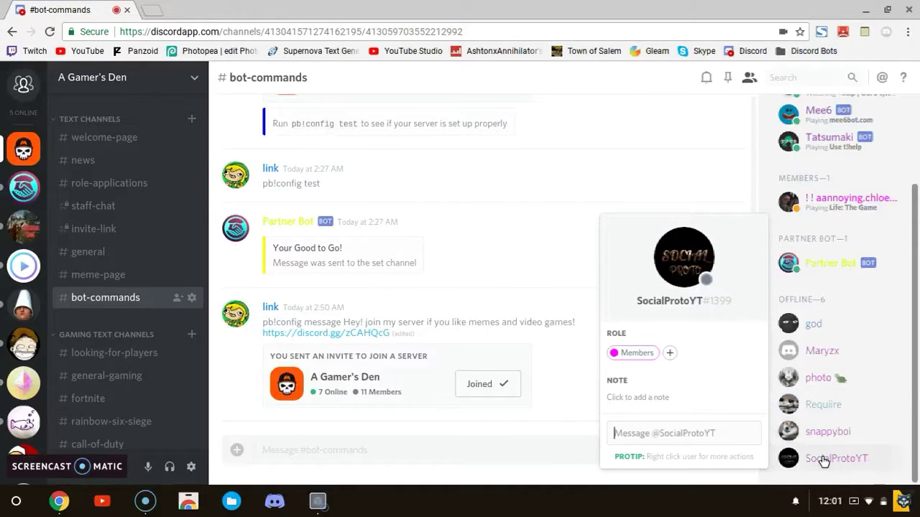
click(591, 355)
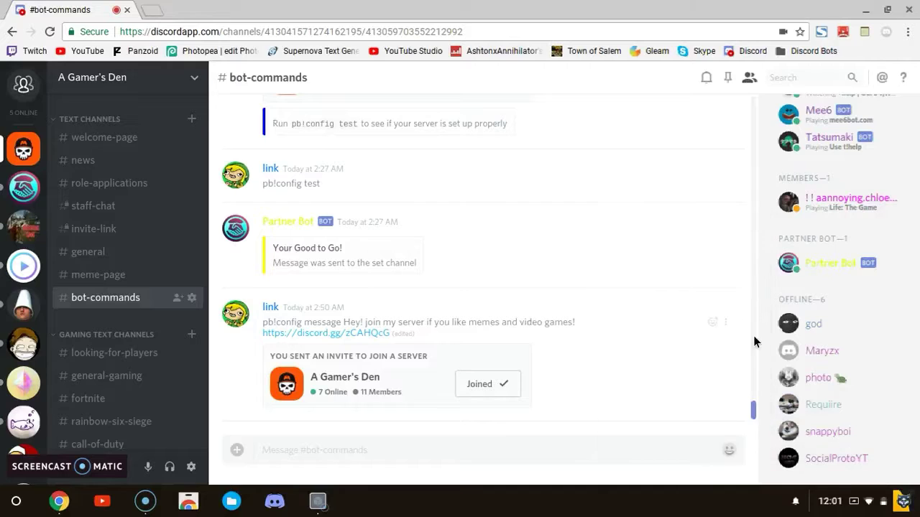
Request Tatsumaki's command list by sending t!help in the bot-commands channel.
click(309, 445)
text(t!help)
key(Return)
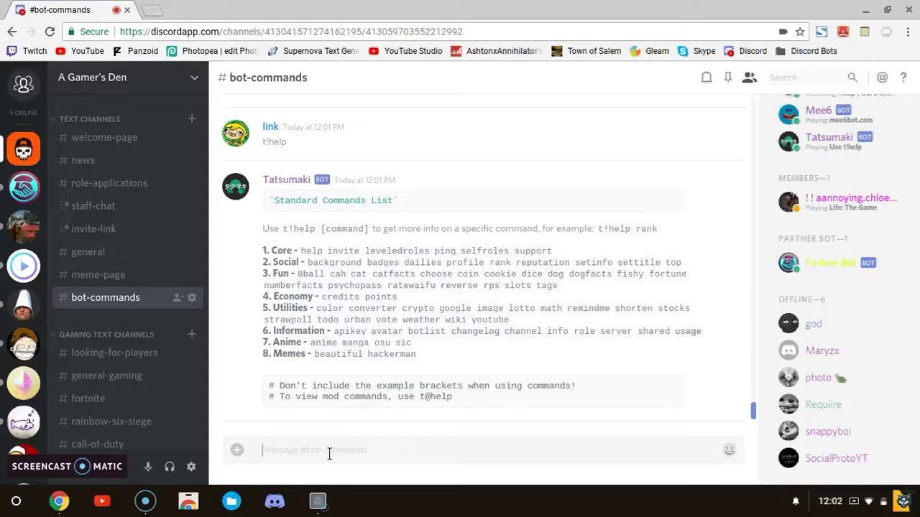
Send +help twice and +help music in bot-commands to get Donutbot's help categories and music commands.
text(+help)
key(Return)
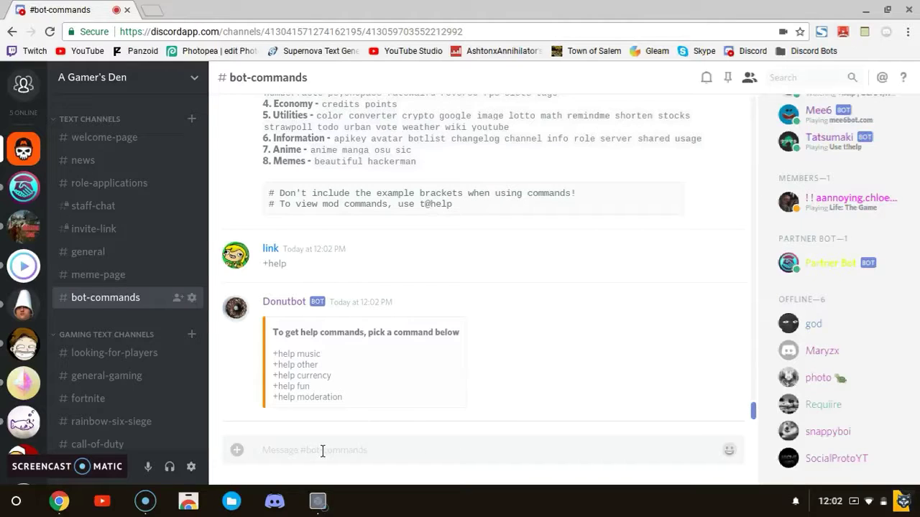
text(+help)
key(Return)
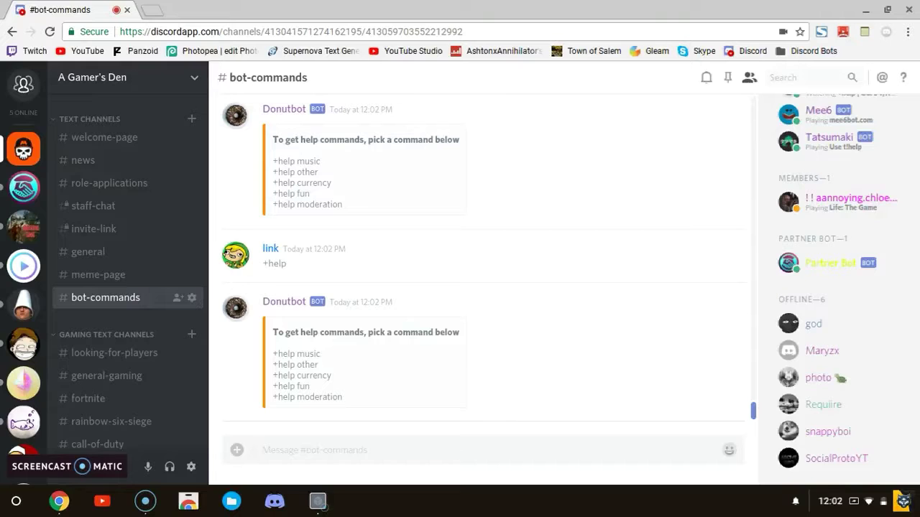
text(+help music)
key(Return)
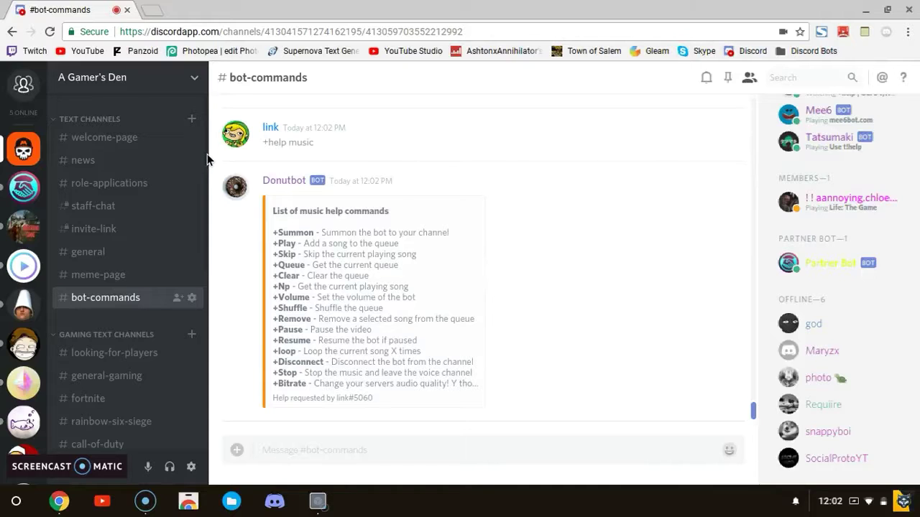
Join the Music voice channel.
scroll(202, 263, down, 4)
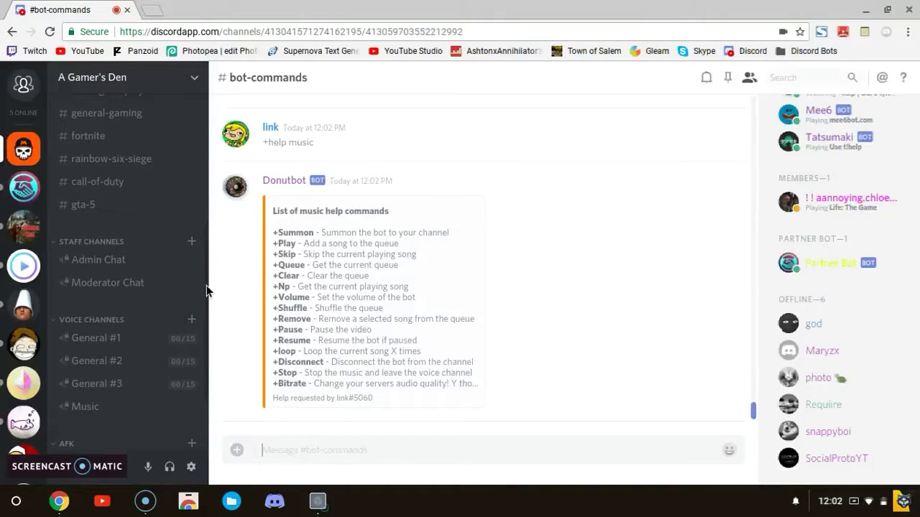
scroll(206, 298, down, 1)
click(85, 370)
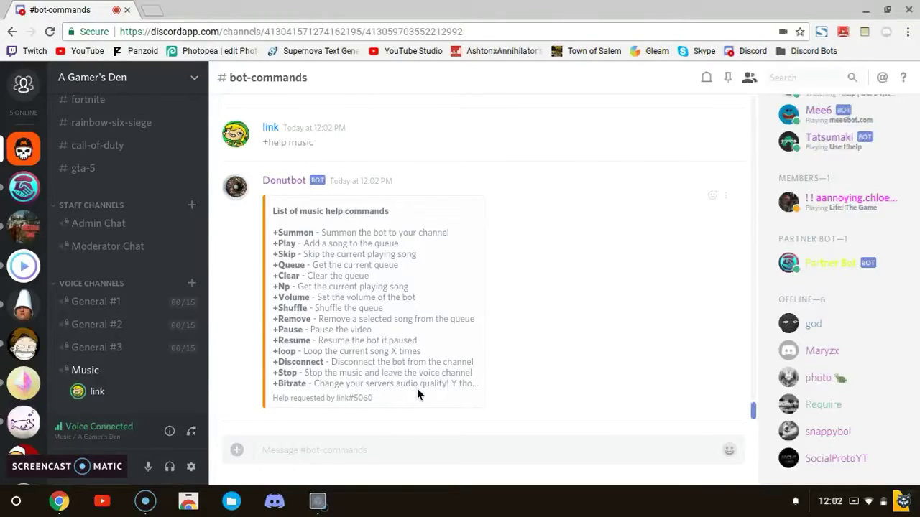
Try to start music by sending _play alan walker in the bot-commands channel.
click(345, 449)
text(+play a)
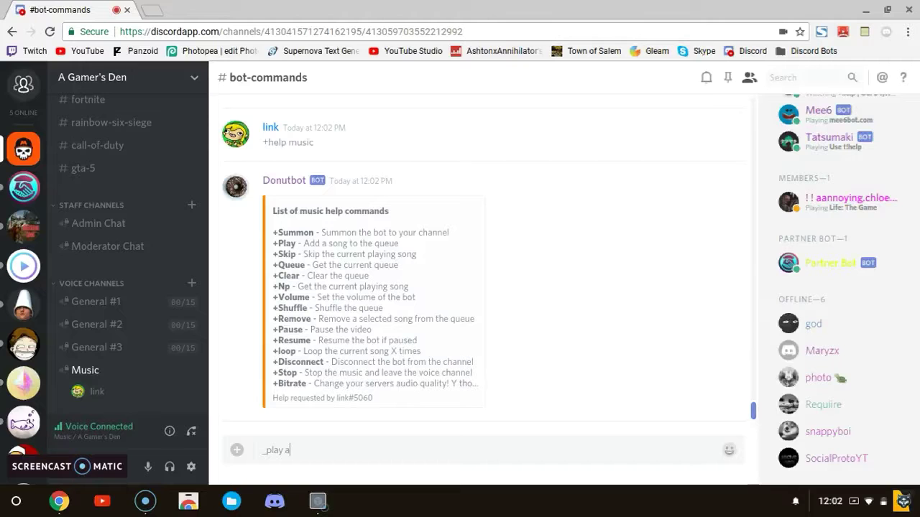
text(lan walker)
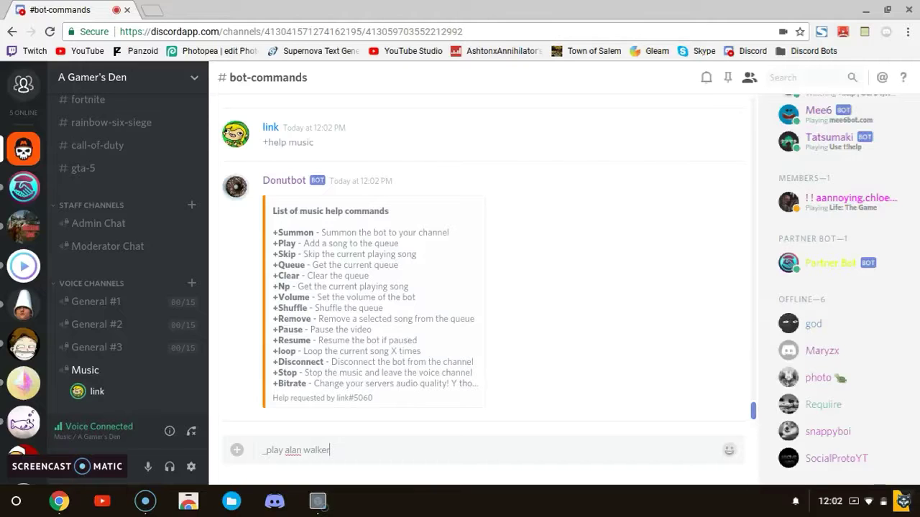
key(Return)
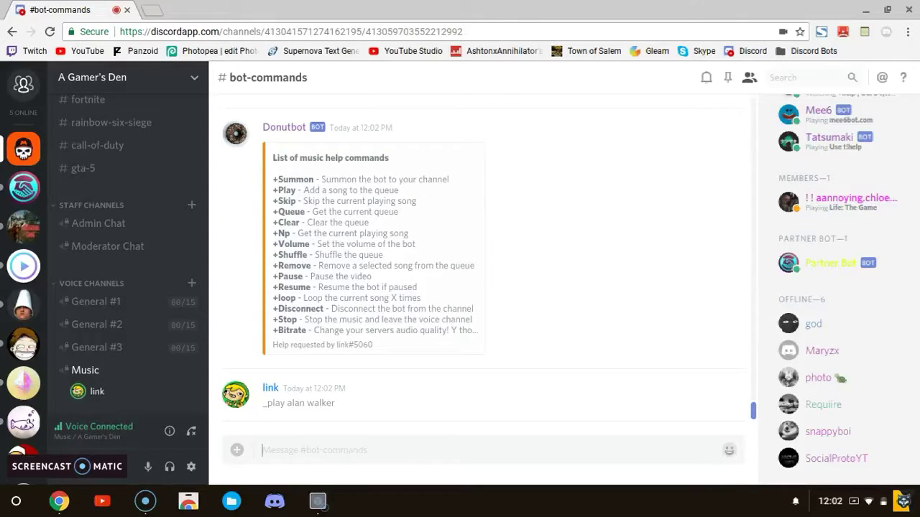
Have Donutbot play Alan Walker in the Music voice channel by sending +play alan walker in bot-commands.
text(+play alan walker)
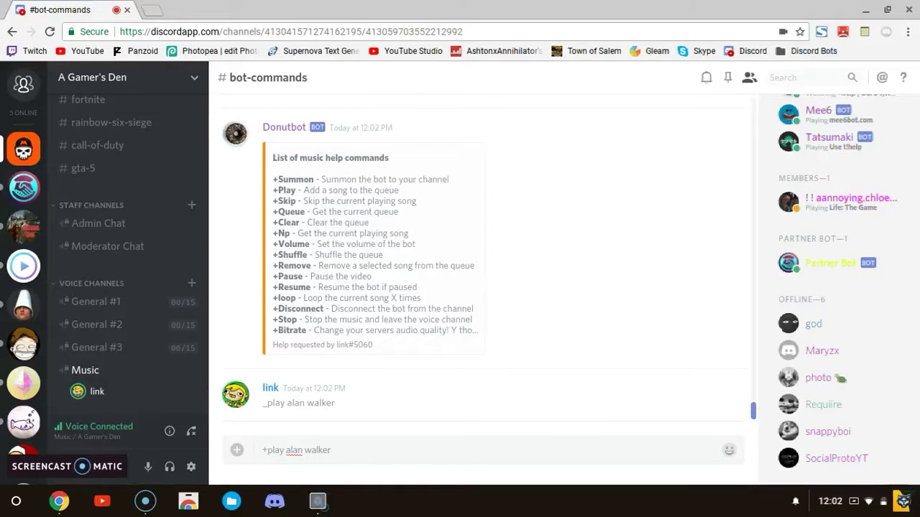
key(Return)
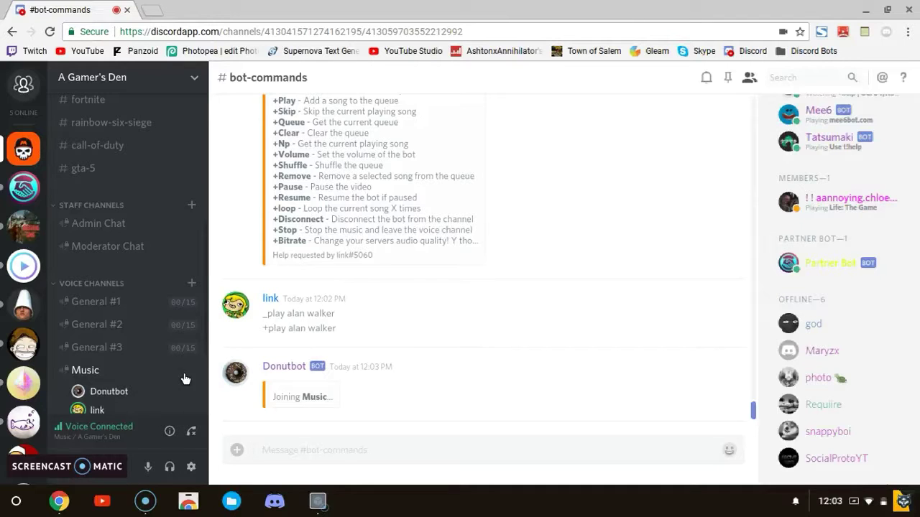
scroll(207, 280, down, 3)
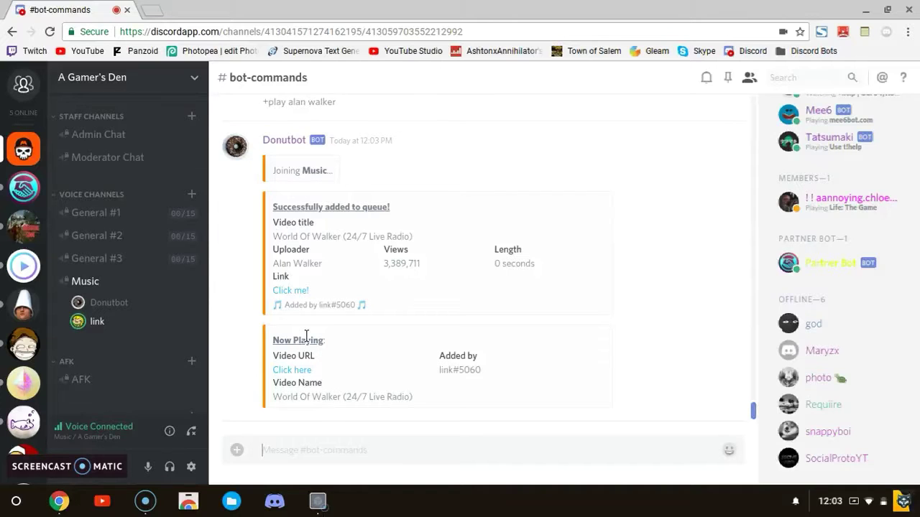
Raise the device's audio volume by four levels.
key(XF86AudioRaiseVolume)
key(XF86AudioRaiseVolume)
key(XF86AudioRaiseVolume)
key(XF86AudioRaiseVolume)
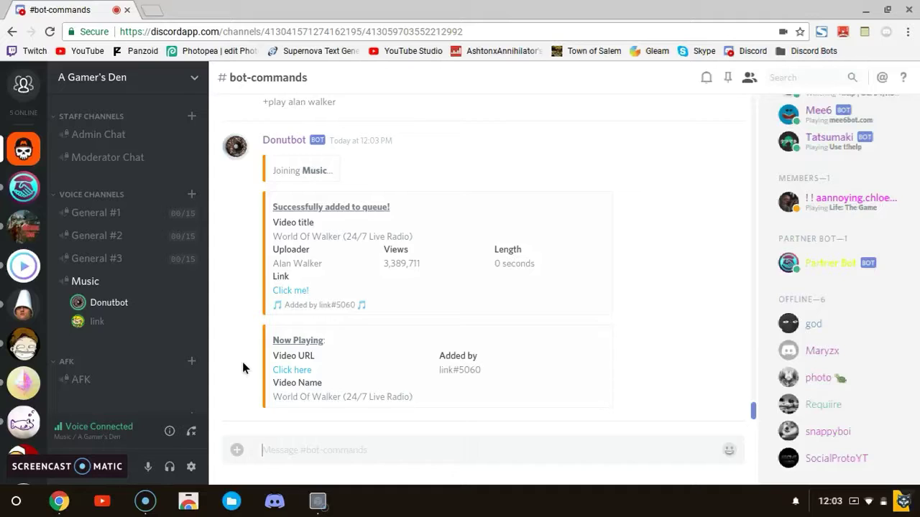
Stop Donutbot's music by sending +stop in the bot-commands channel.
text(+stop)
key(Return)
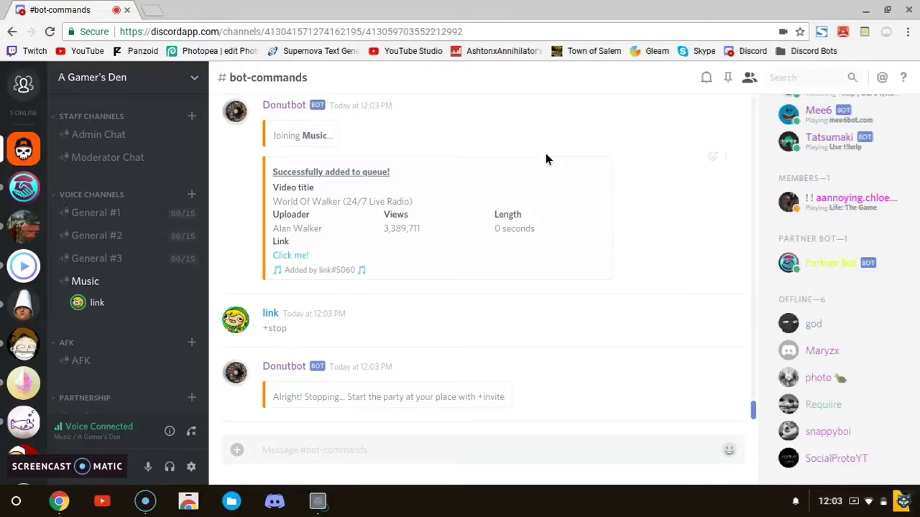
scroll(918, 118, up, 2)
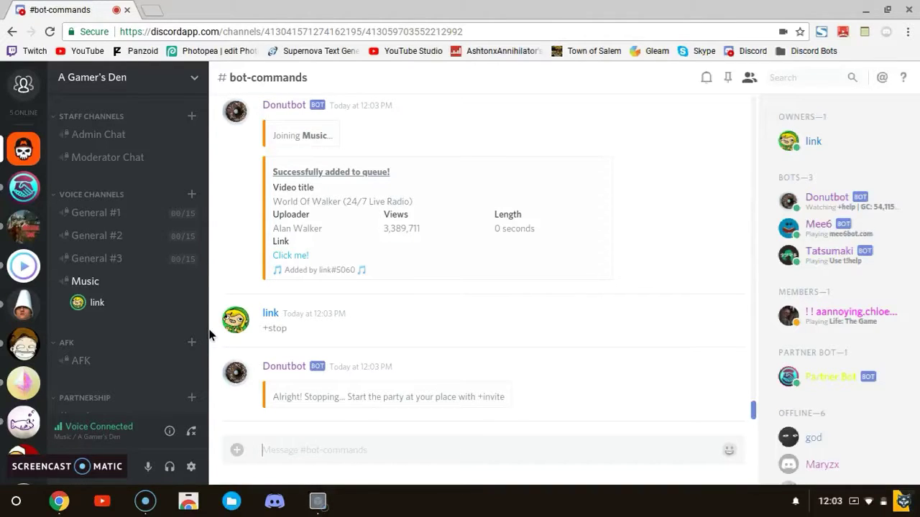
Look through the messages in the welcome-page, news and role-applications channels.
scroll(206, 252, up, 5)
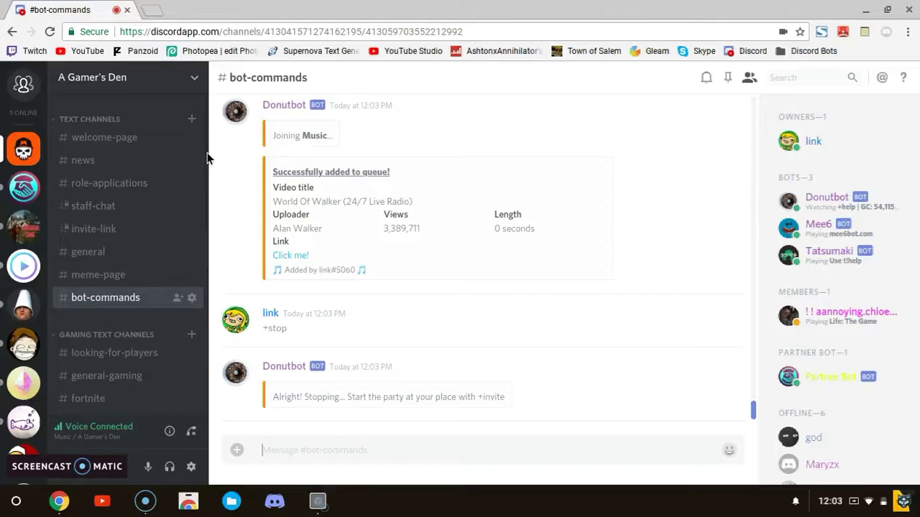
click(140, 138)
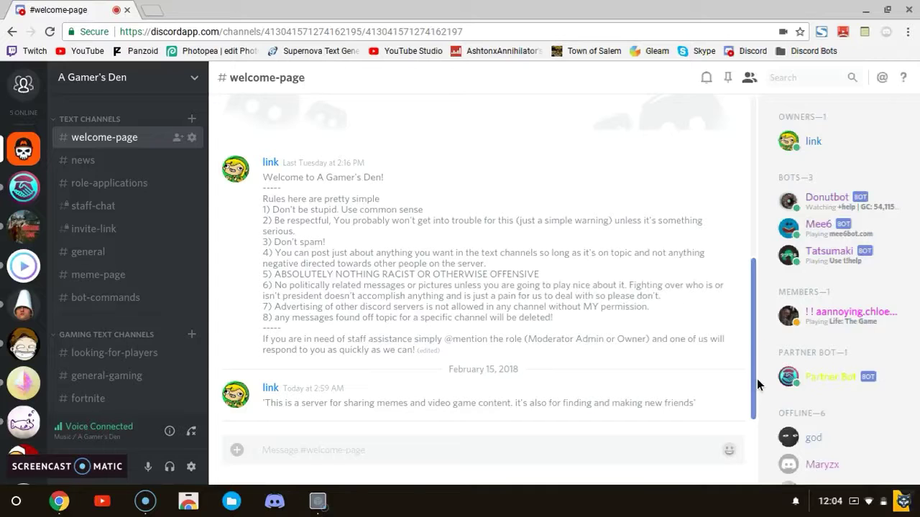
drag(758, 385, 747, 425)
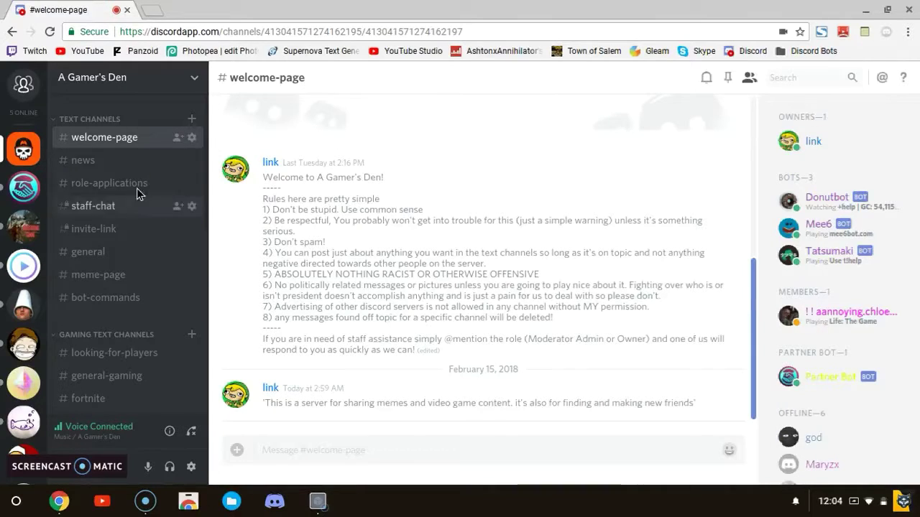
click(128, 164)
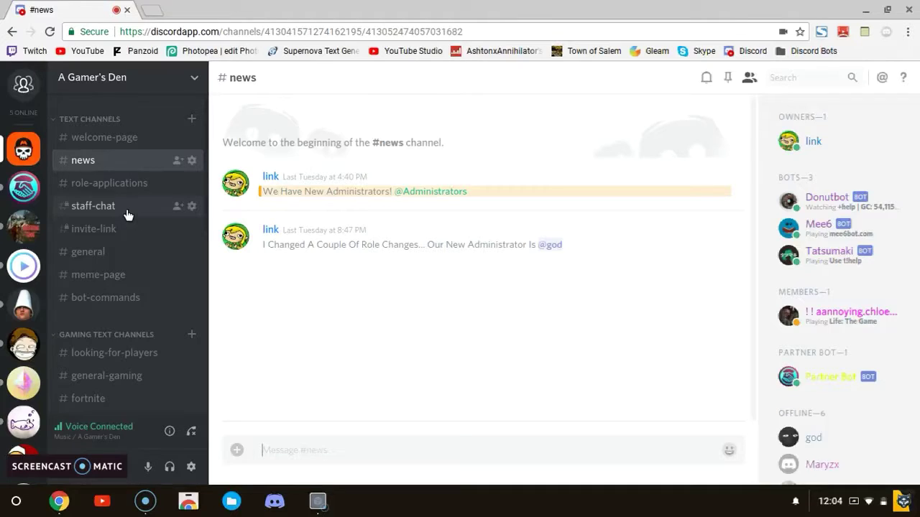
click(120, 183)
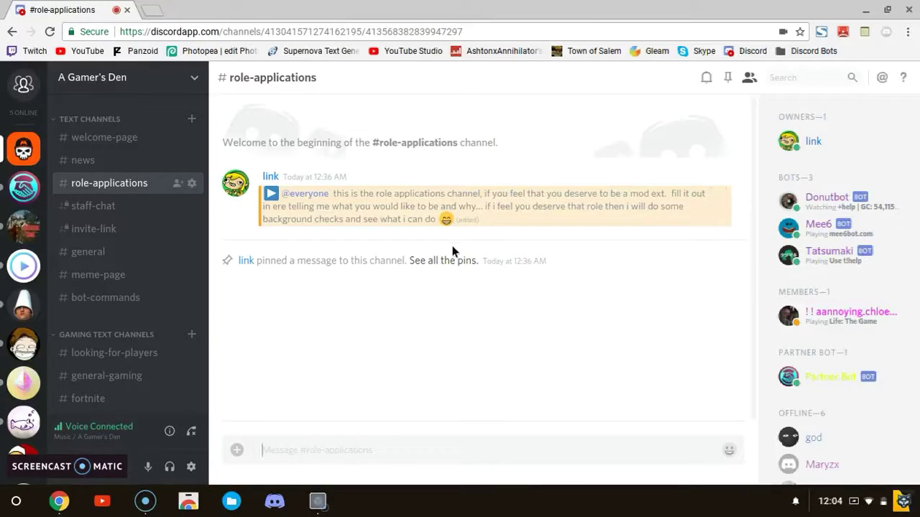
Examine the Certified Members role in the server's role settings, and return to the role-applications channel.
click(152, 74)
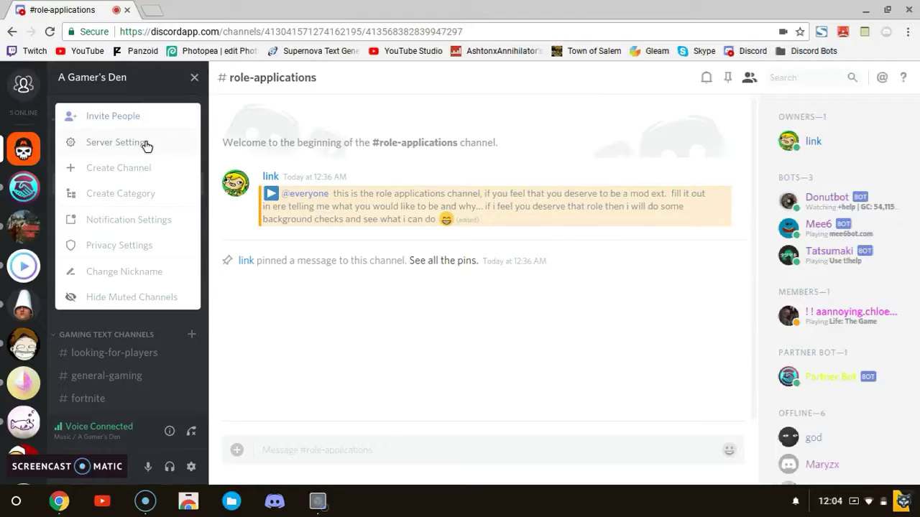
click(144, 141)
click(173, 200)
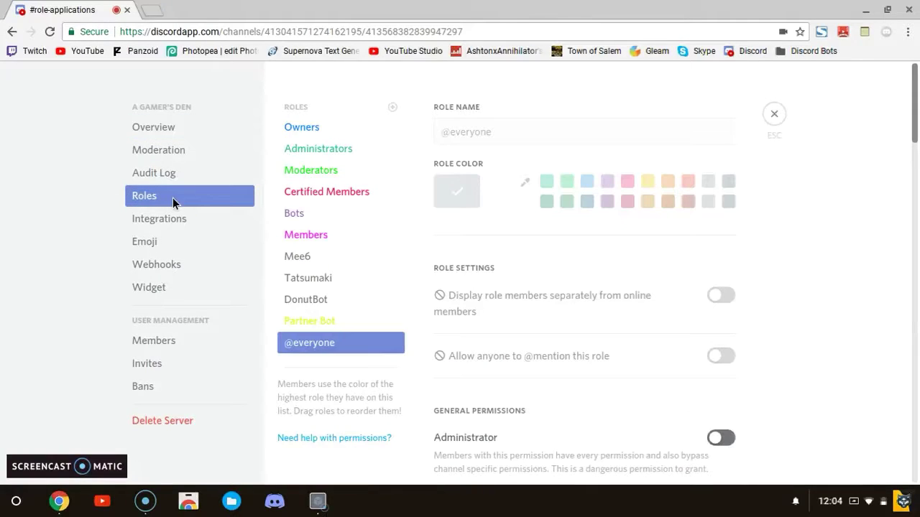
click(346, 194)
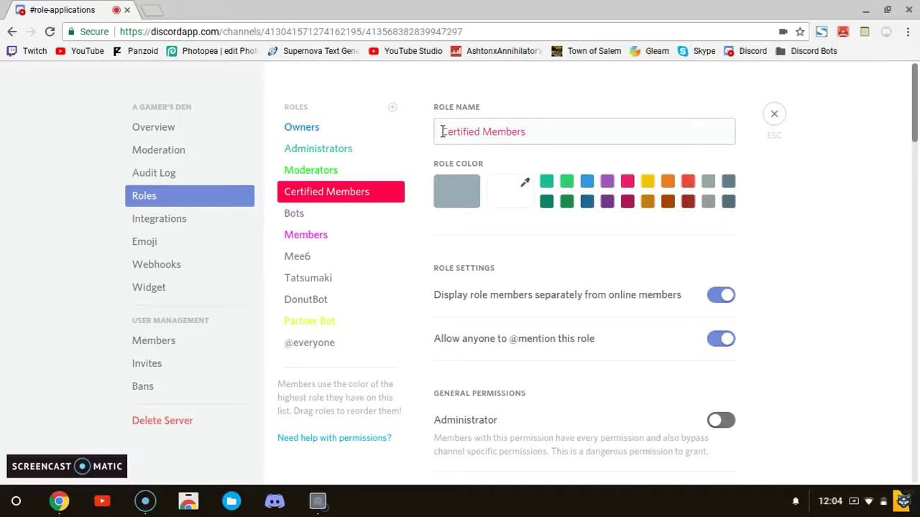
drag(441, 133, 527, 132)
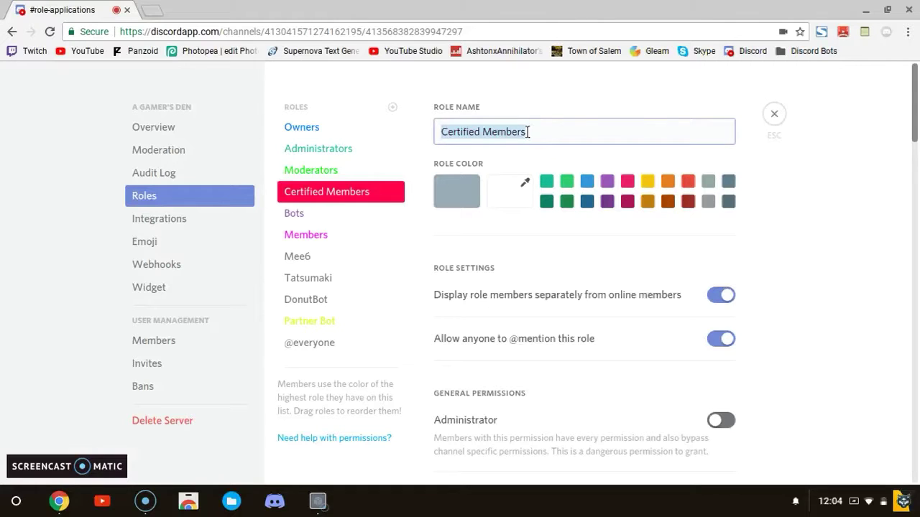
click(527, 152)
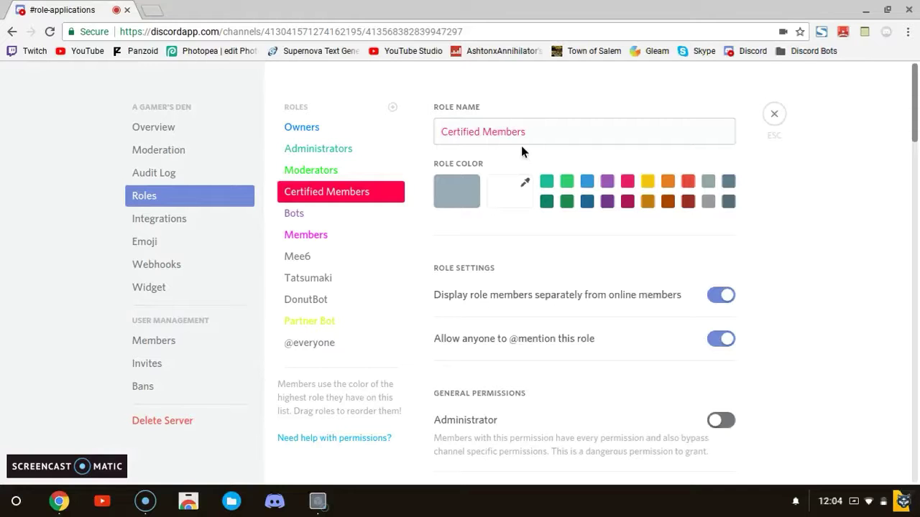
click(772, 113)
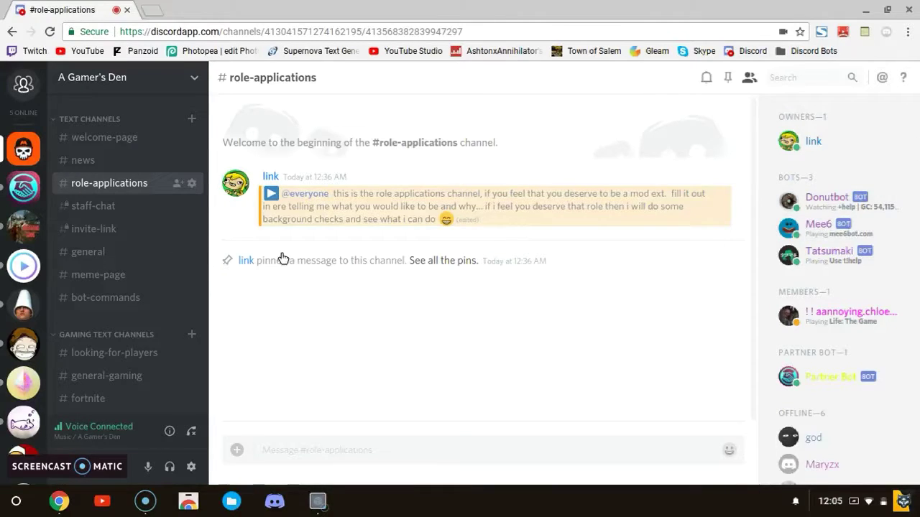
Open the invite-link channel to view the server invite.
click(108, 230)
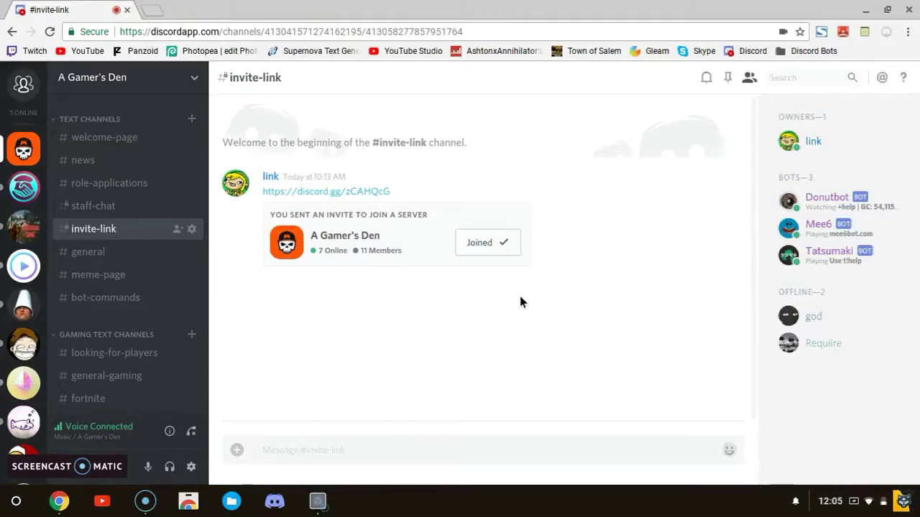